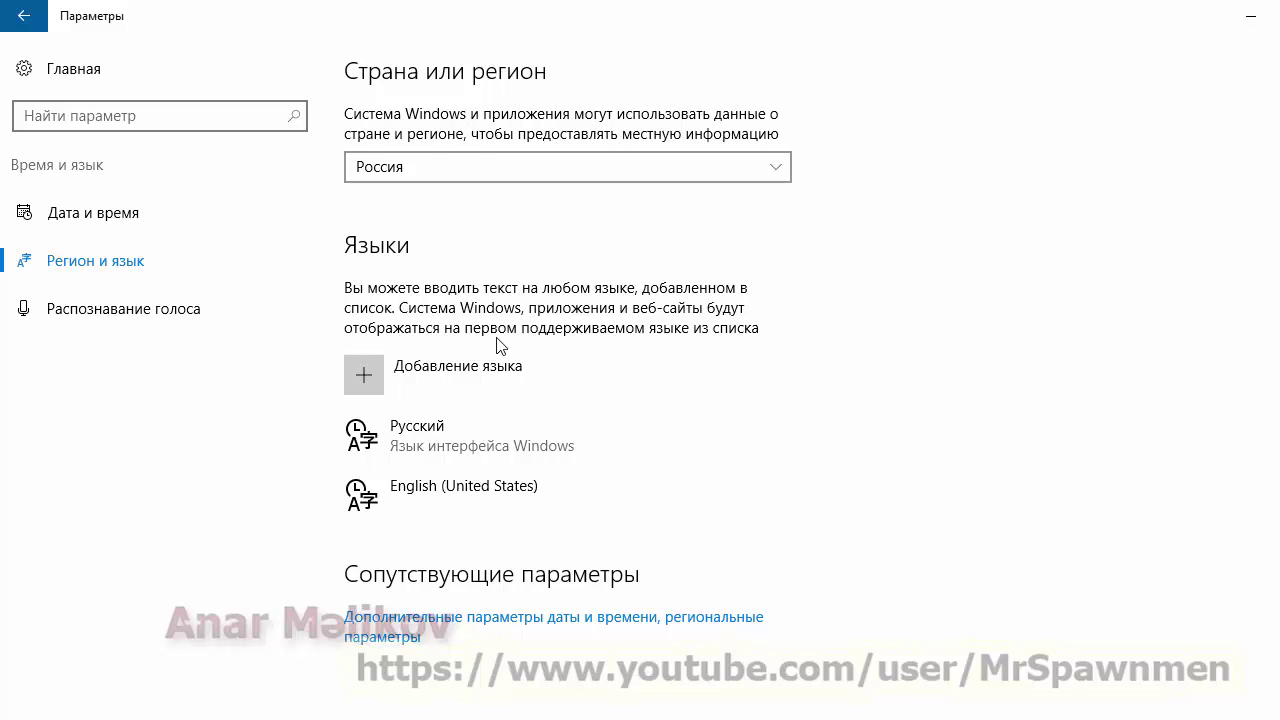
Add Azərbaycan dili (Latin script) to the list of Windows languages.
left_click(366, 378)
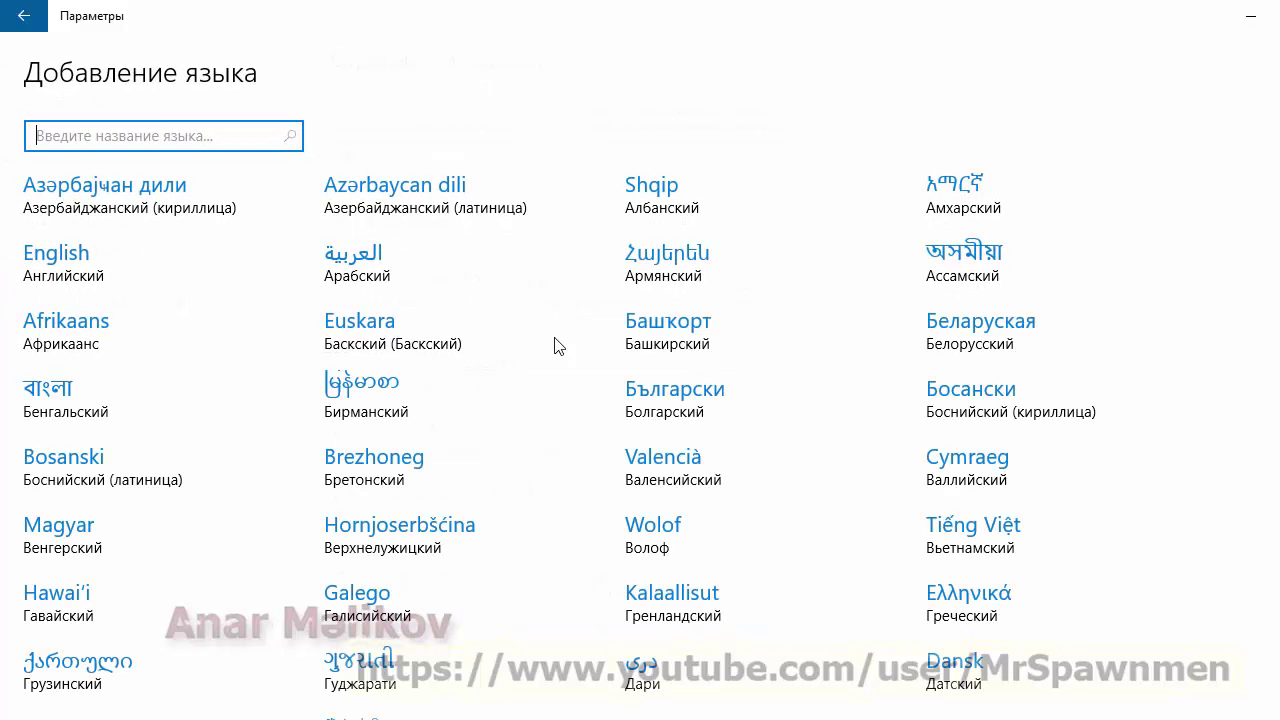
left_click(439, 201)
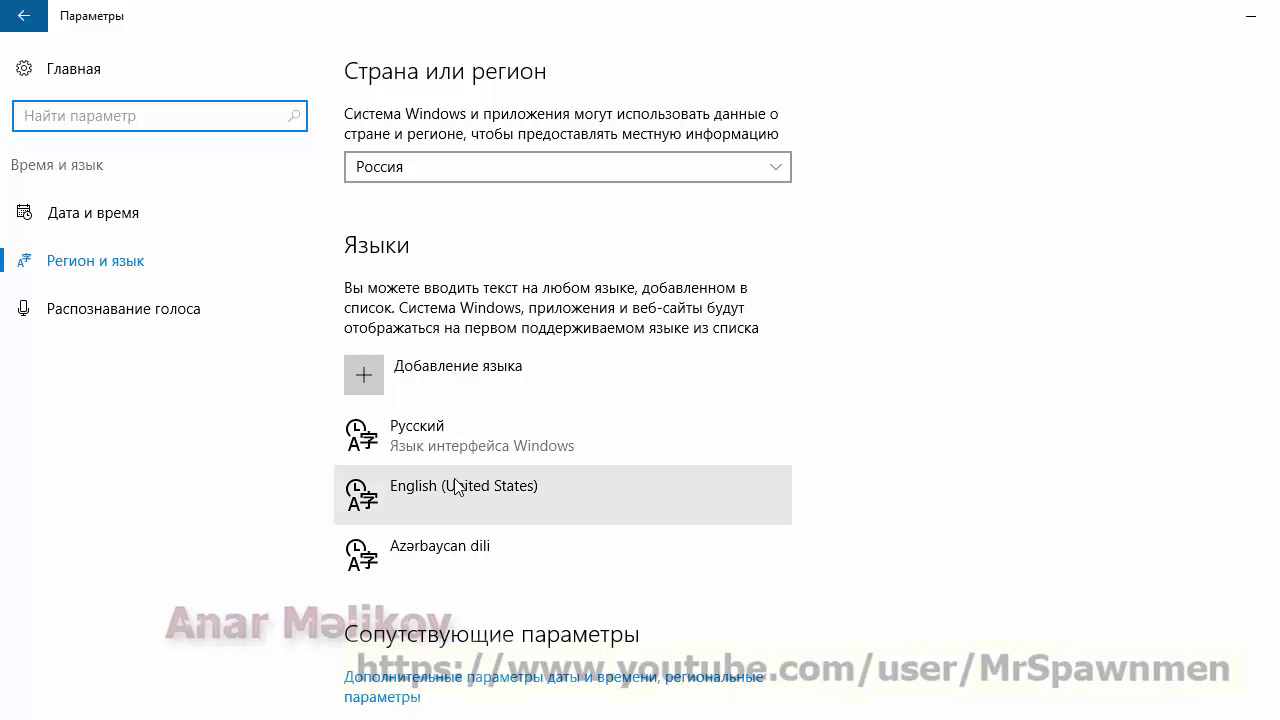
Go to the Control Panel's language preferences through the additional regional settings and move English (United States) to first place in the language list.
scroll(910, 420, "down", 1)
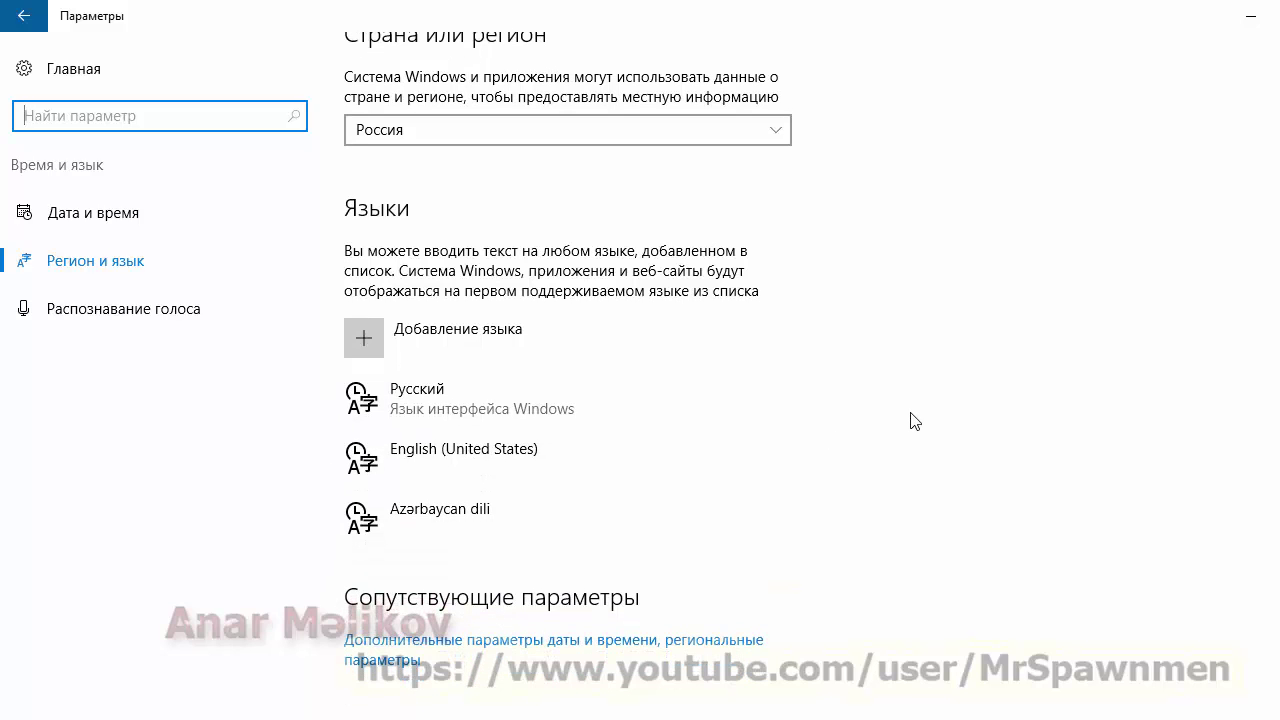
left_click(661, 651)
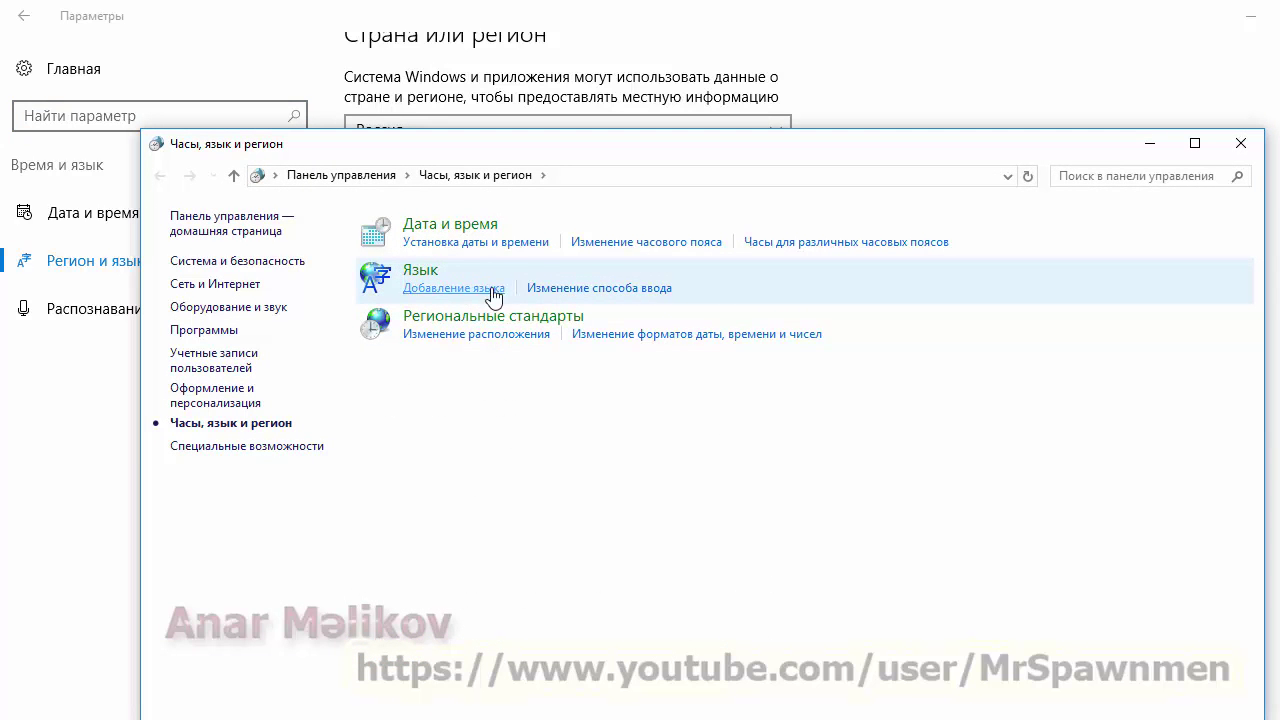
left_click(636, 290)
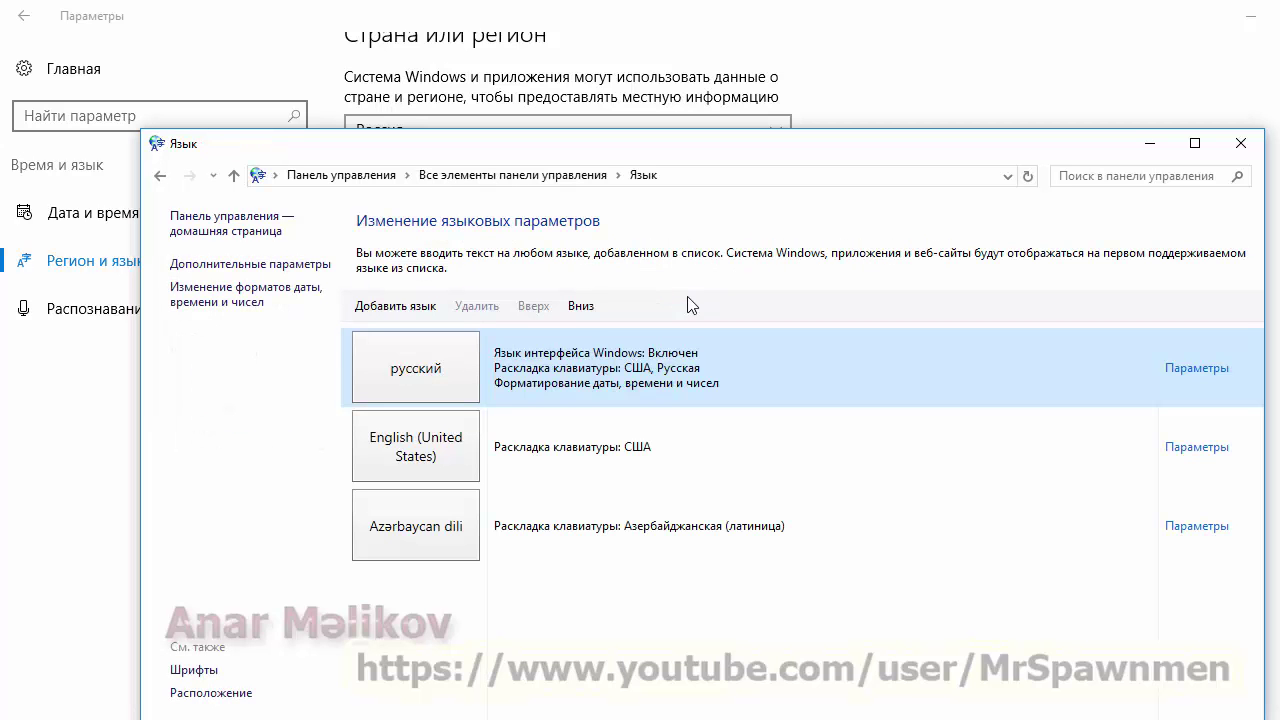
left_click(575, 455)
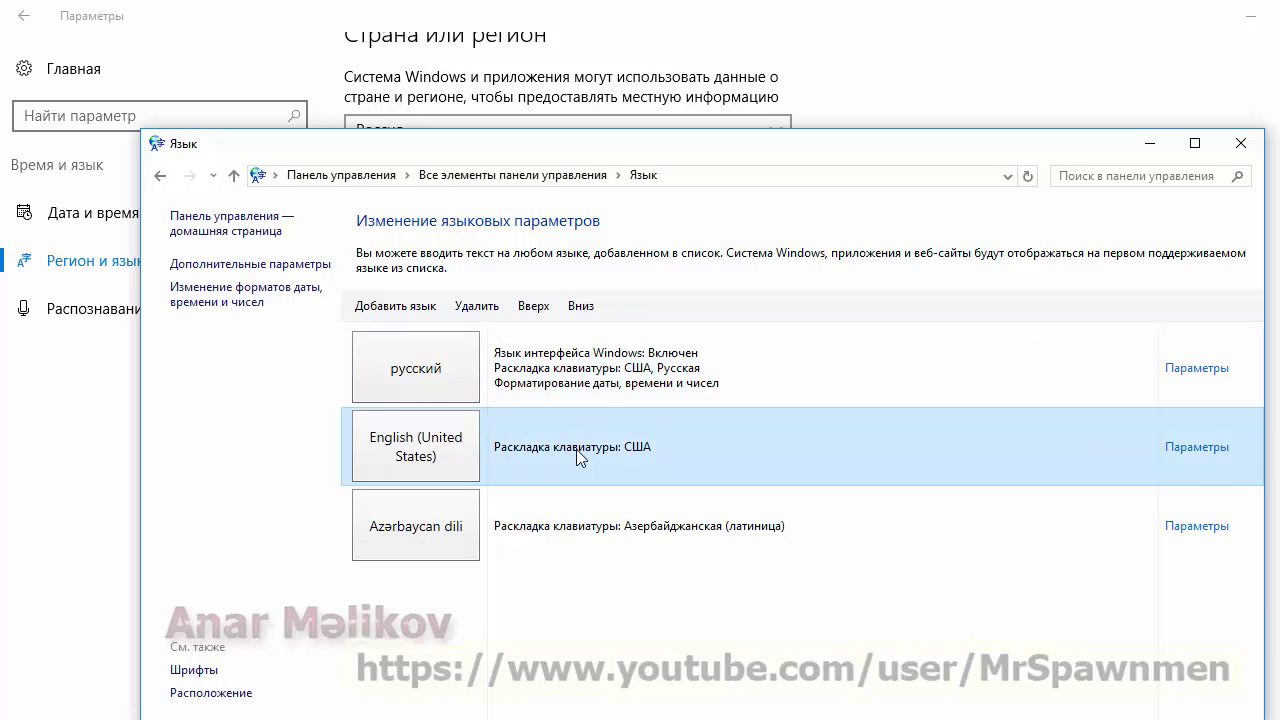
left_click(585, 308)
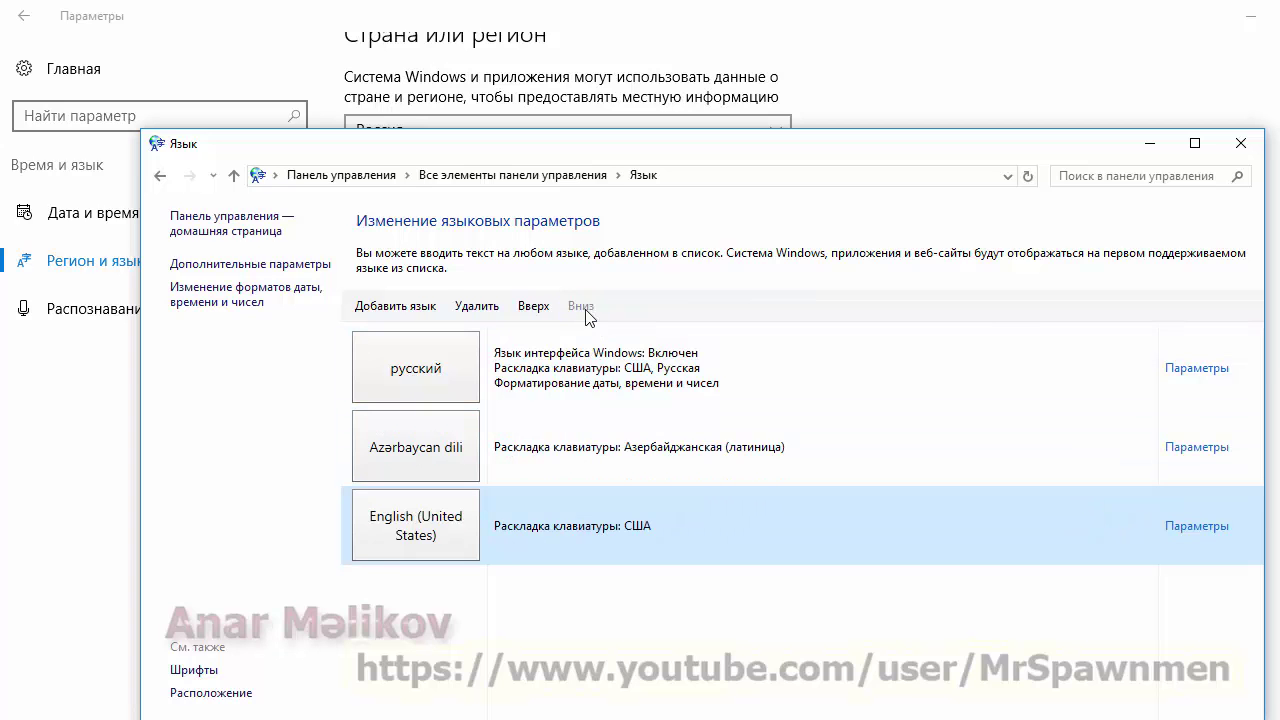
left_click(533, 307)
left_click(530, 308)
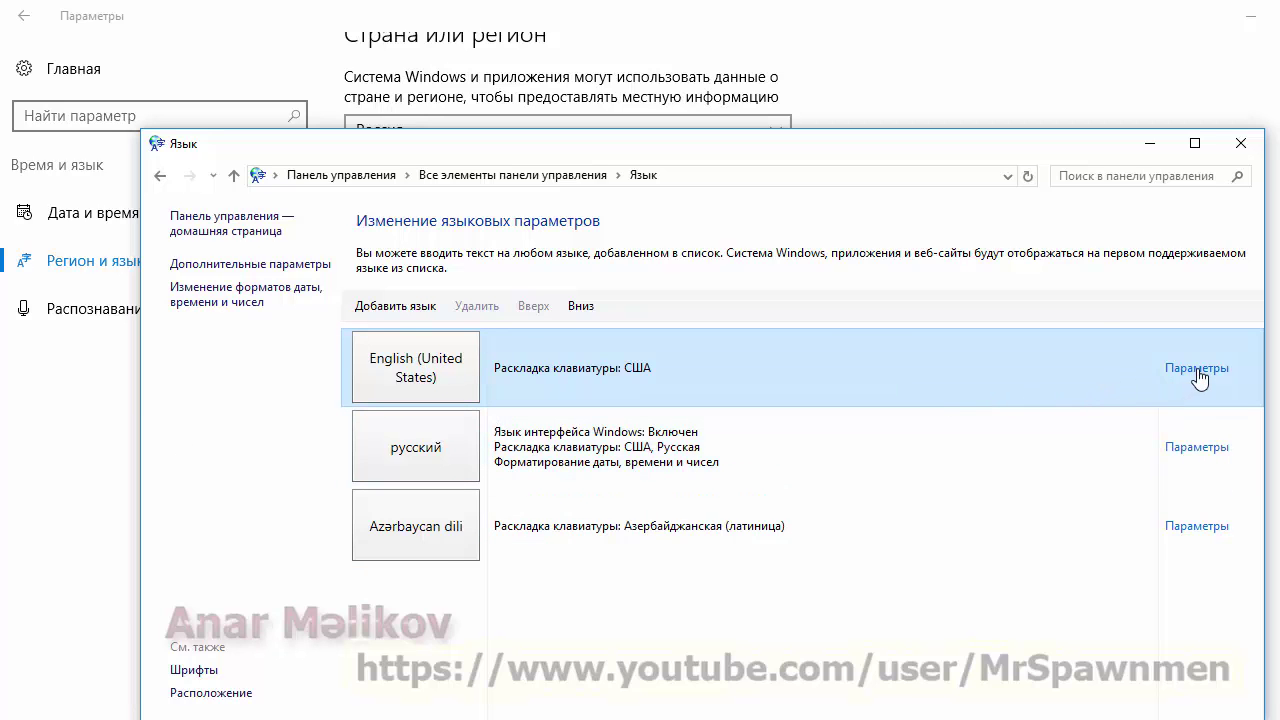
In the additional language parameters, override the Windows interface language with русский (Россия).
left_click(293, 266)
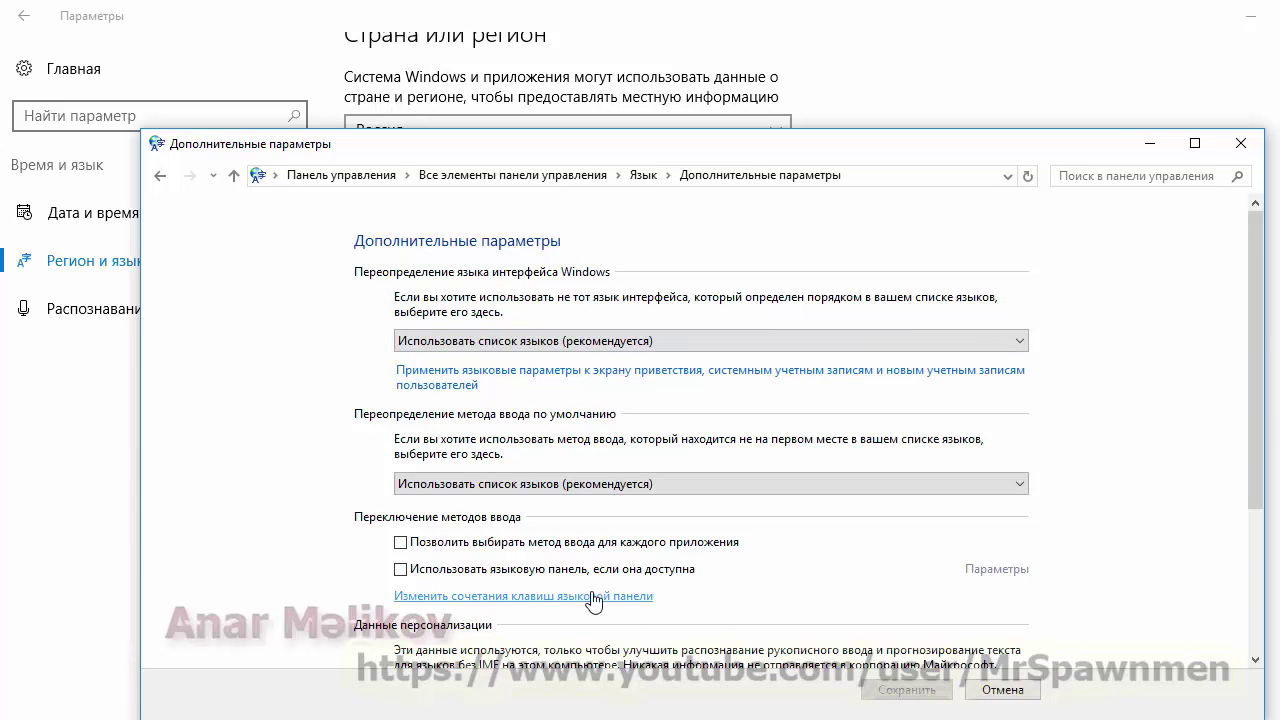
key("Down")
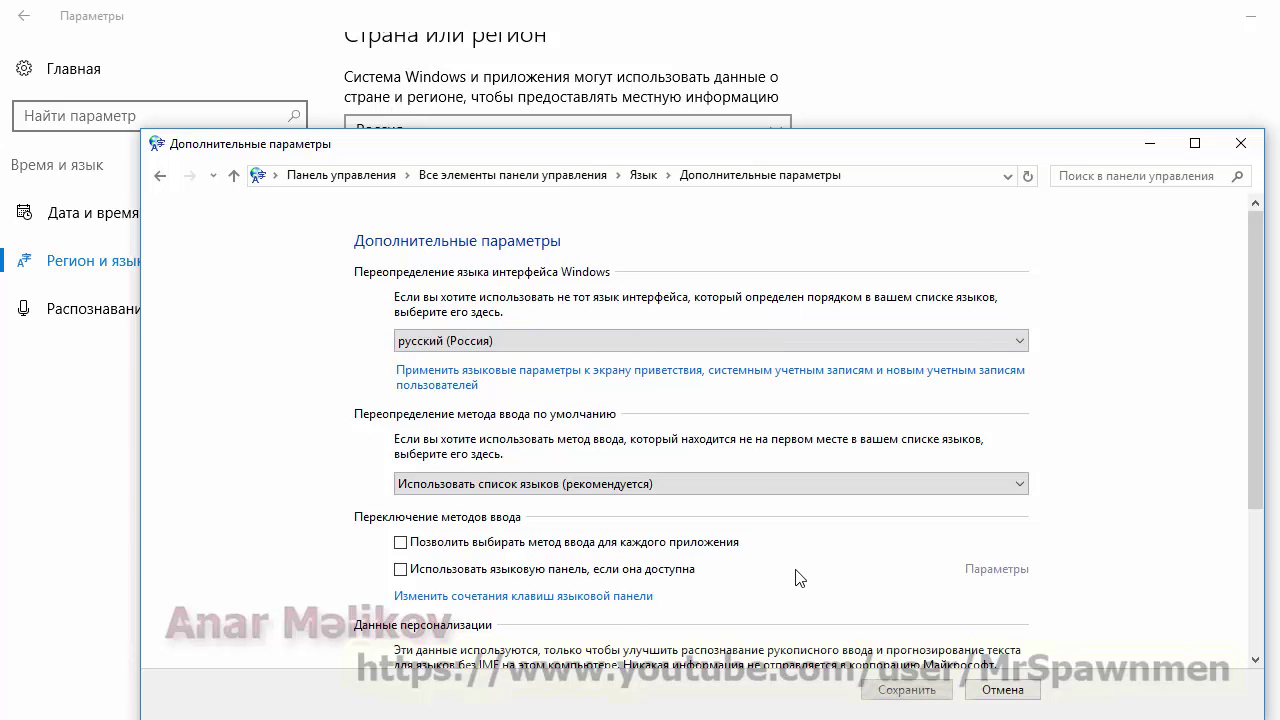
Set the input-language switching shortcut to Не назначено, leave keyboard-layout switching on CTRL + SHIFT, and apply the changes.
left_click(602, 598)
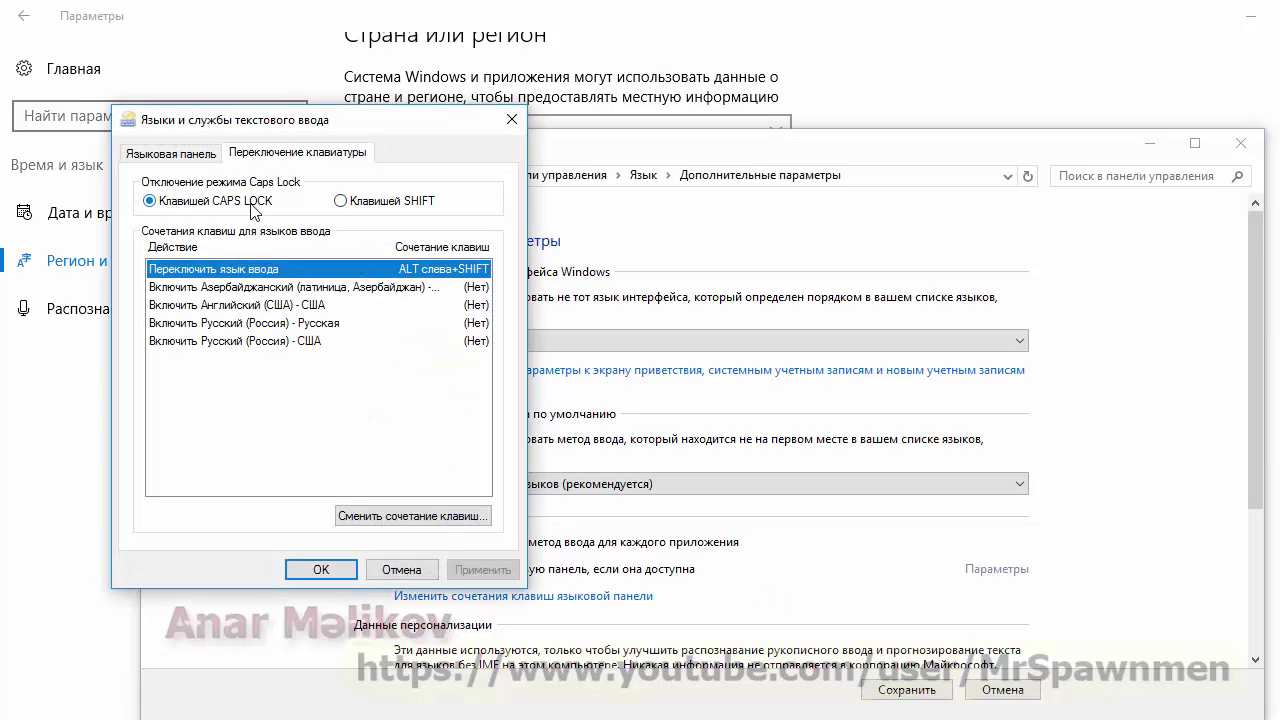
left_click(435, 516)
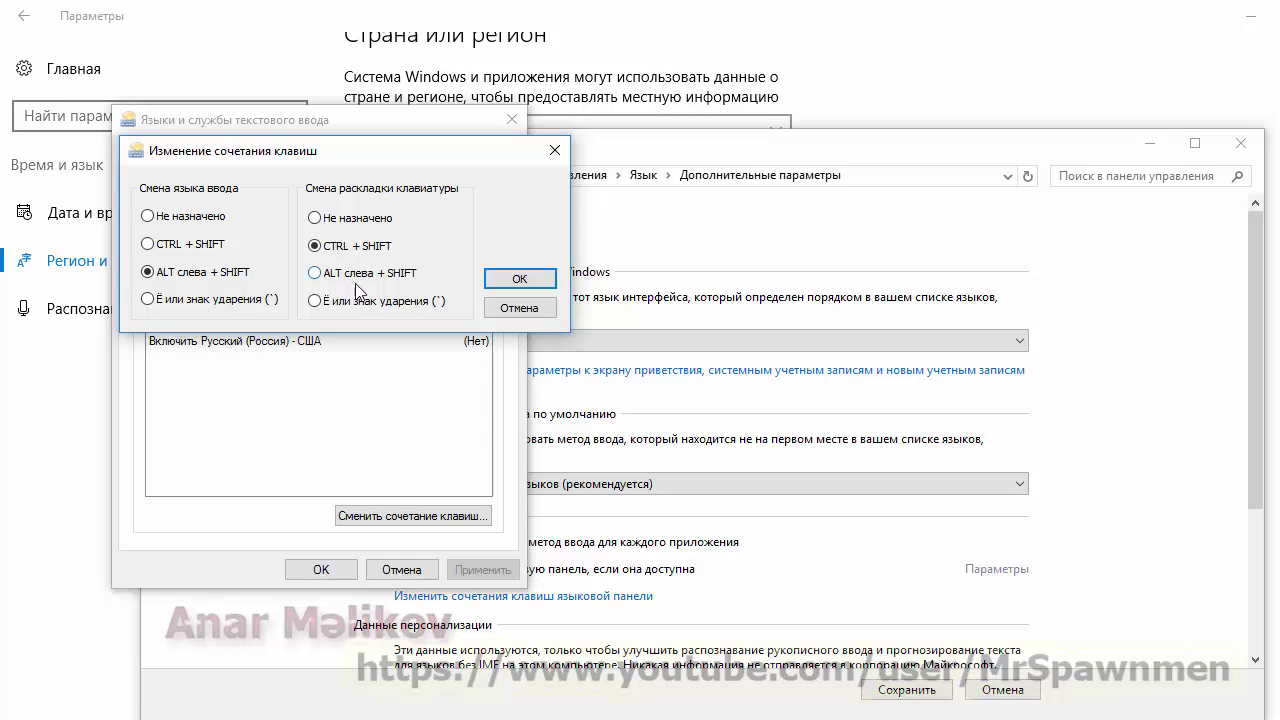
left_click(175, 249)
left_click(518, 280)
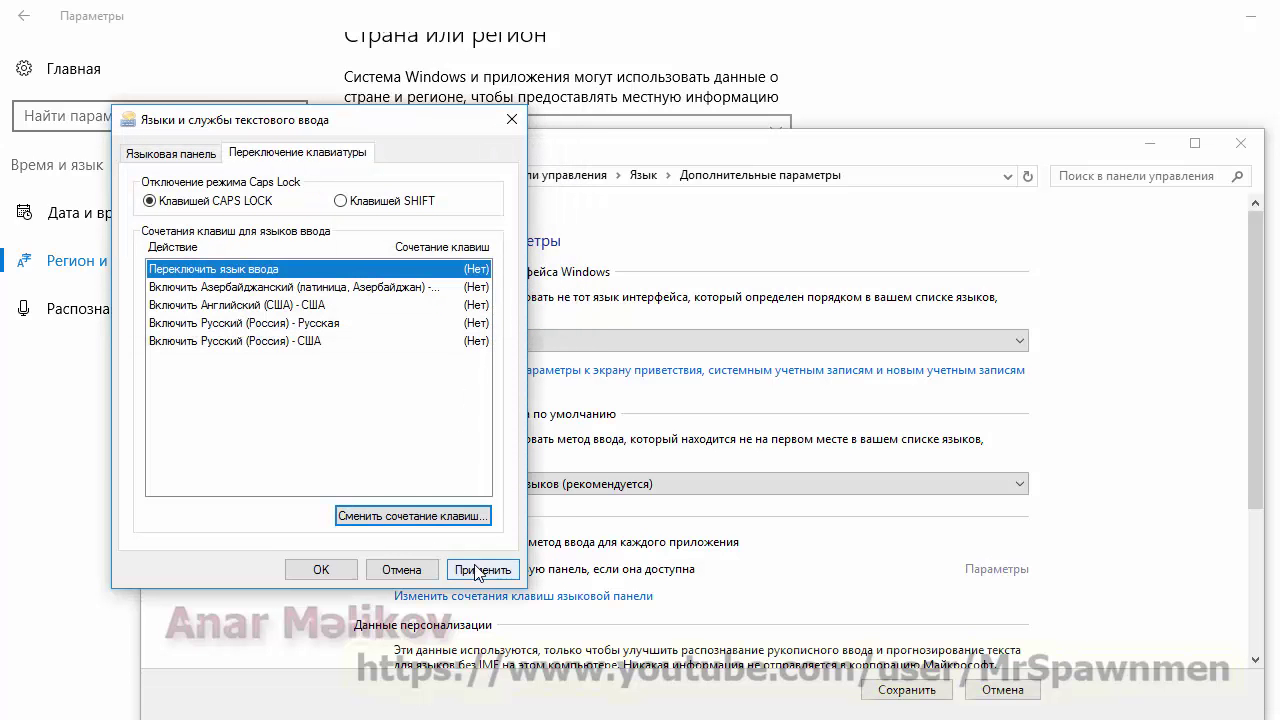
left_click(475, 568)
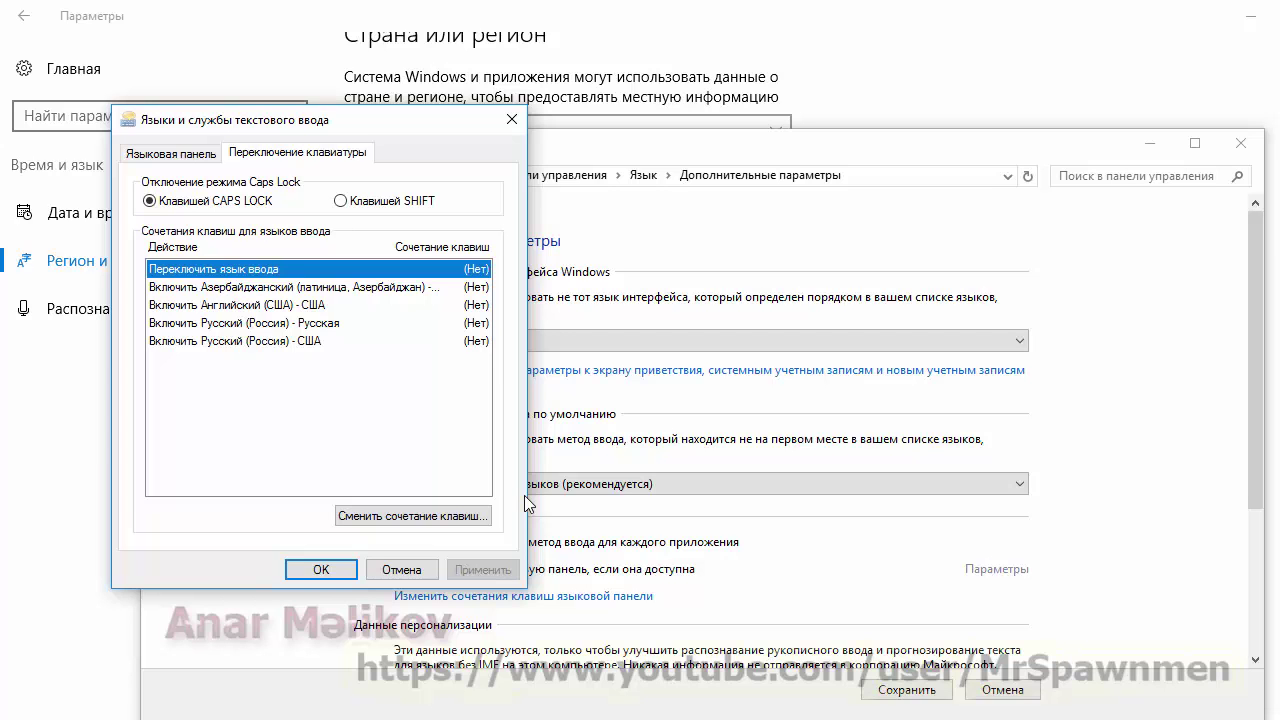
left_click(433, 515)
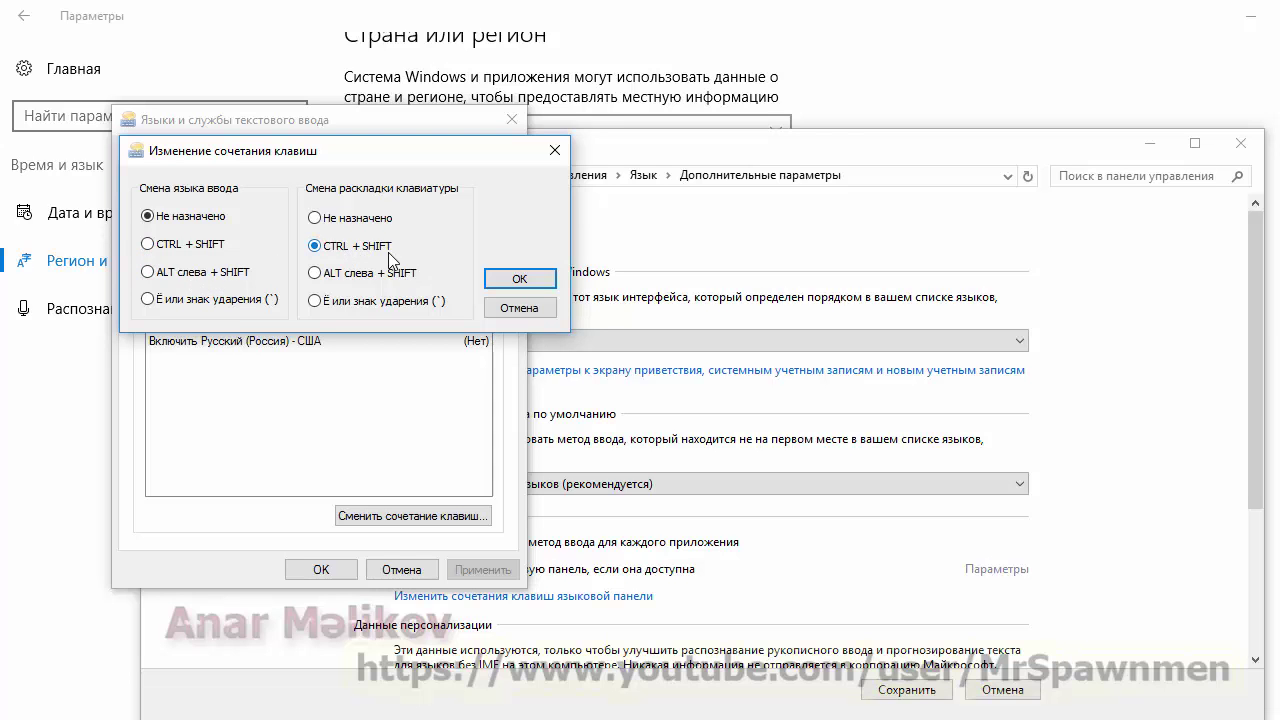
left_click(520, 279)
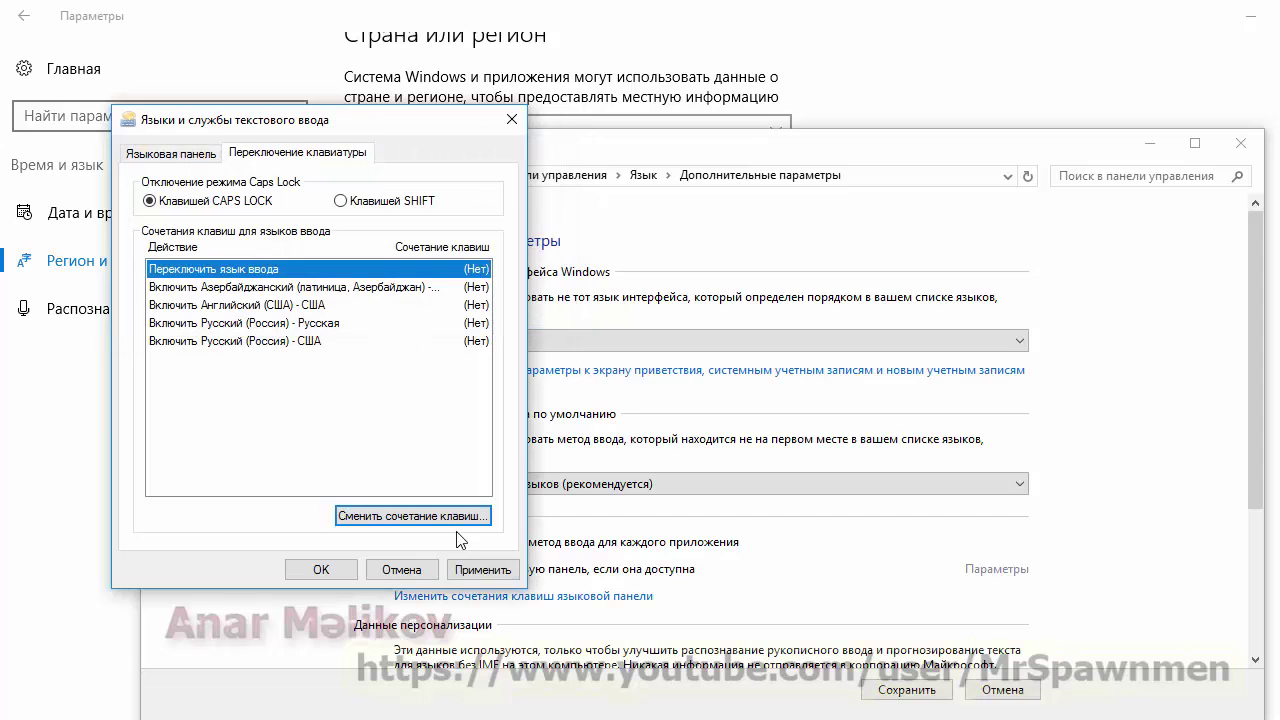
left_click(484, 569)
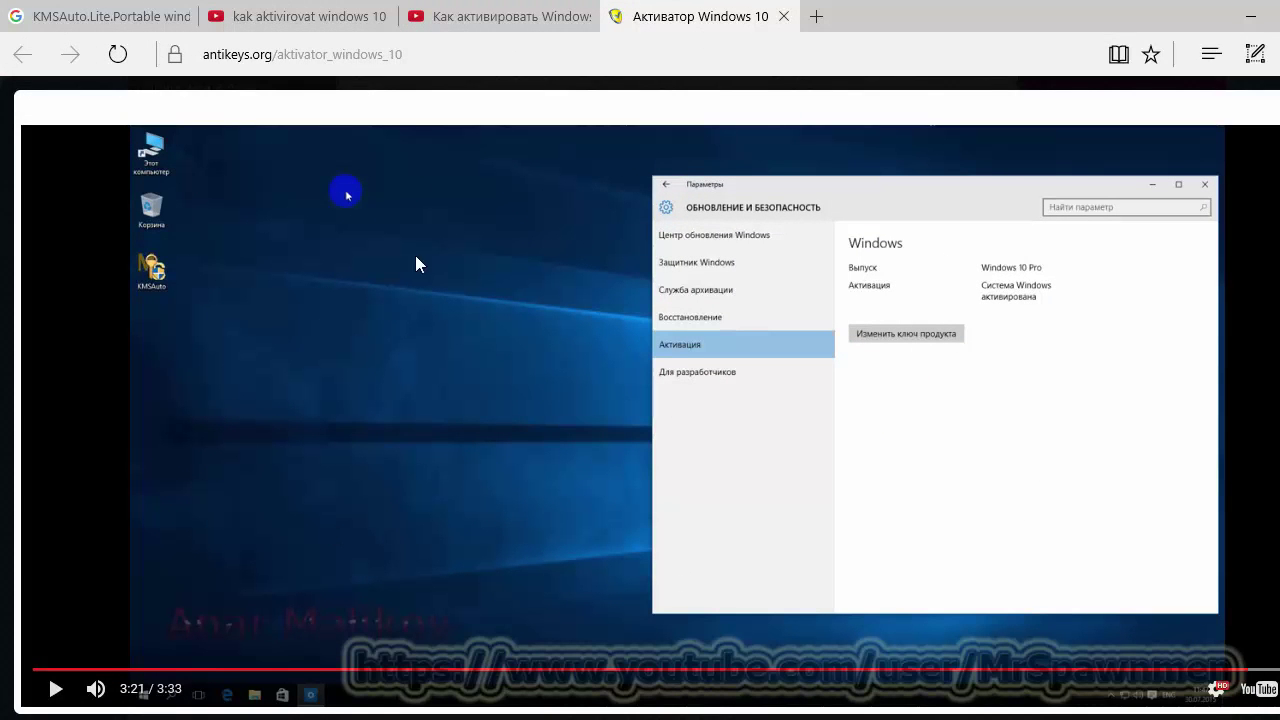
Switch to the browser, close the Активатор Windows 10 tab, and test language switching by entering mixed Latin and Cyrillic letters in the YouTube search.
left_click(784, 17)
left_click(402, 134)
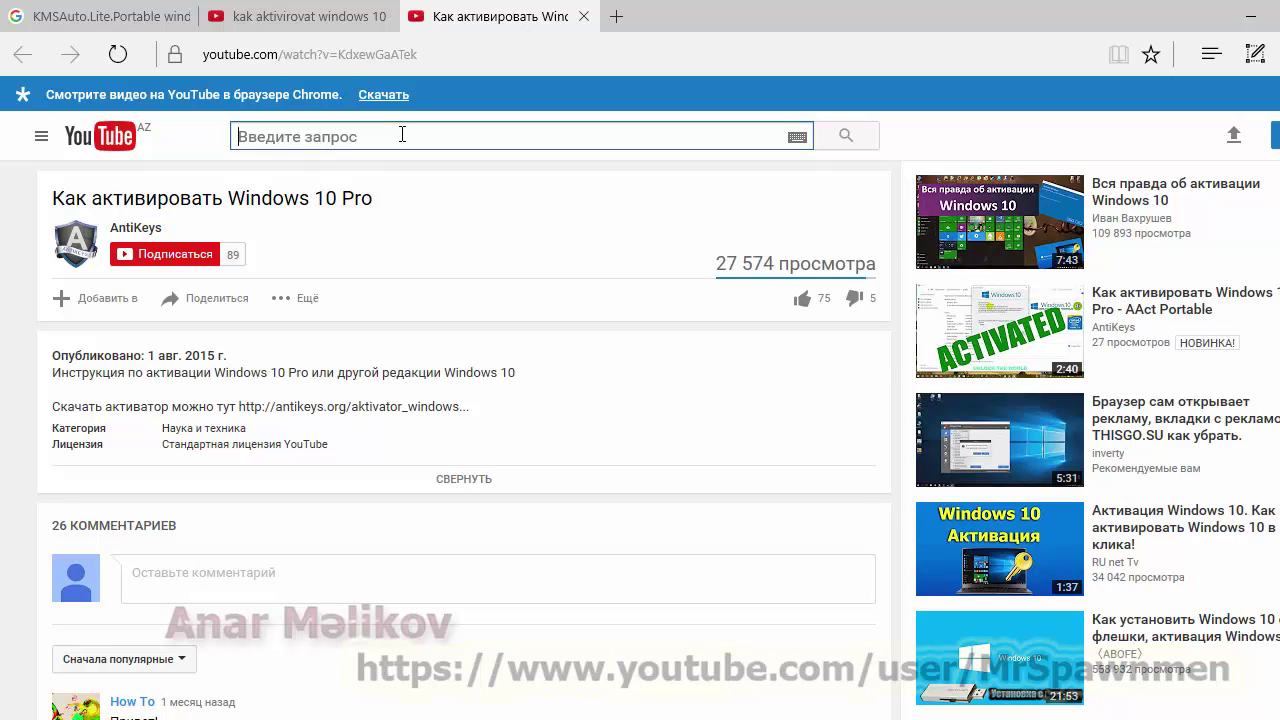
type("he")
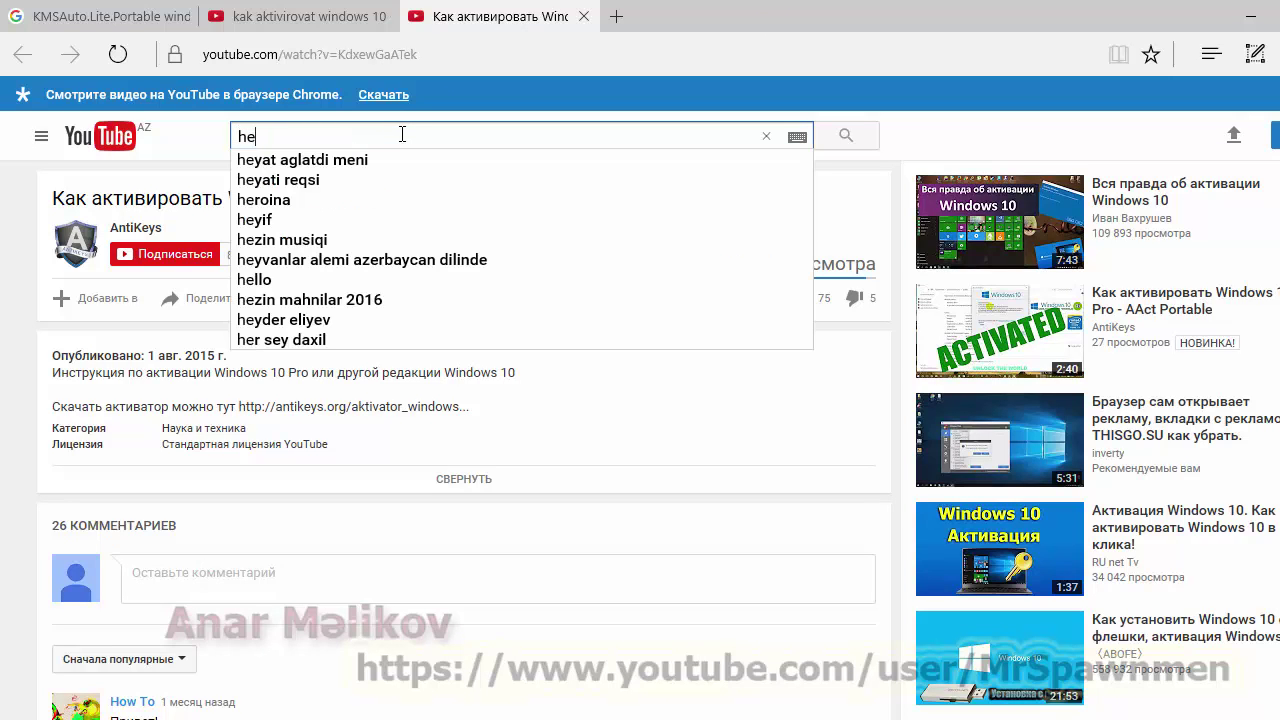
type("рус")
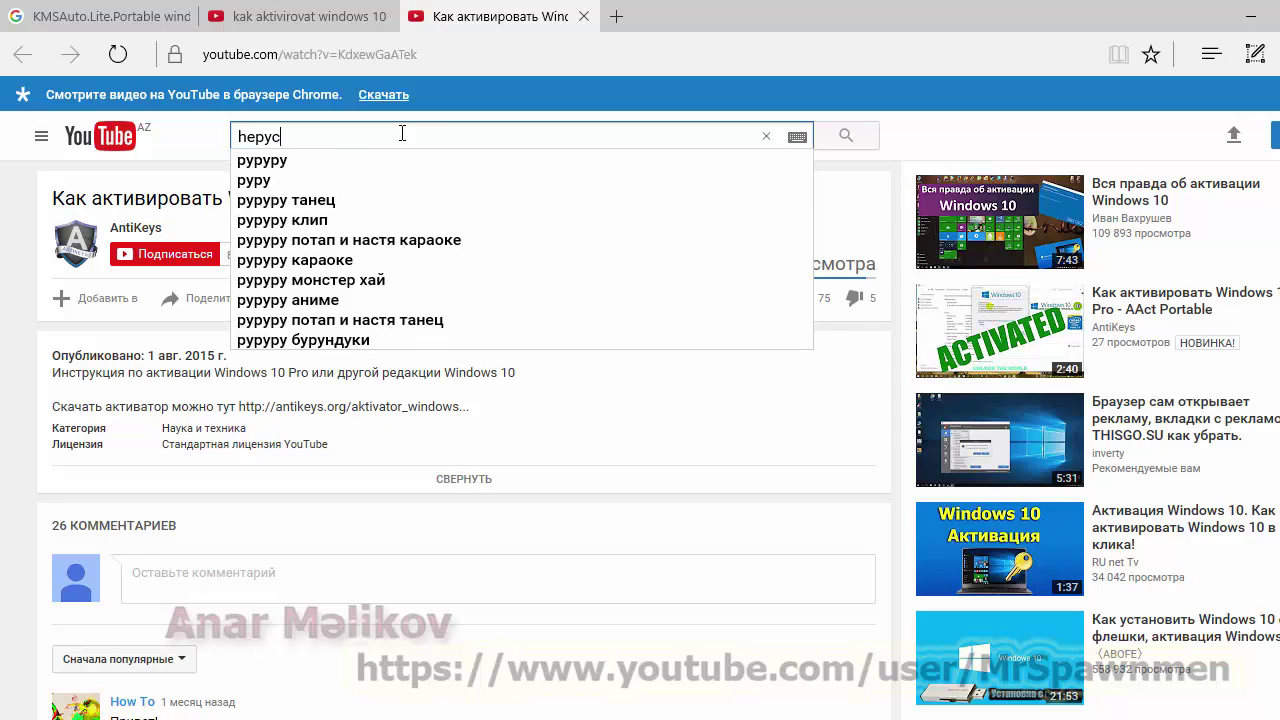
type("ссссссссс")
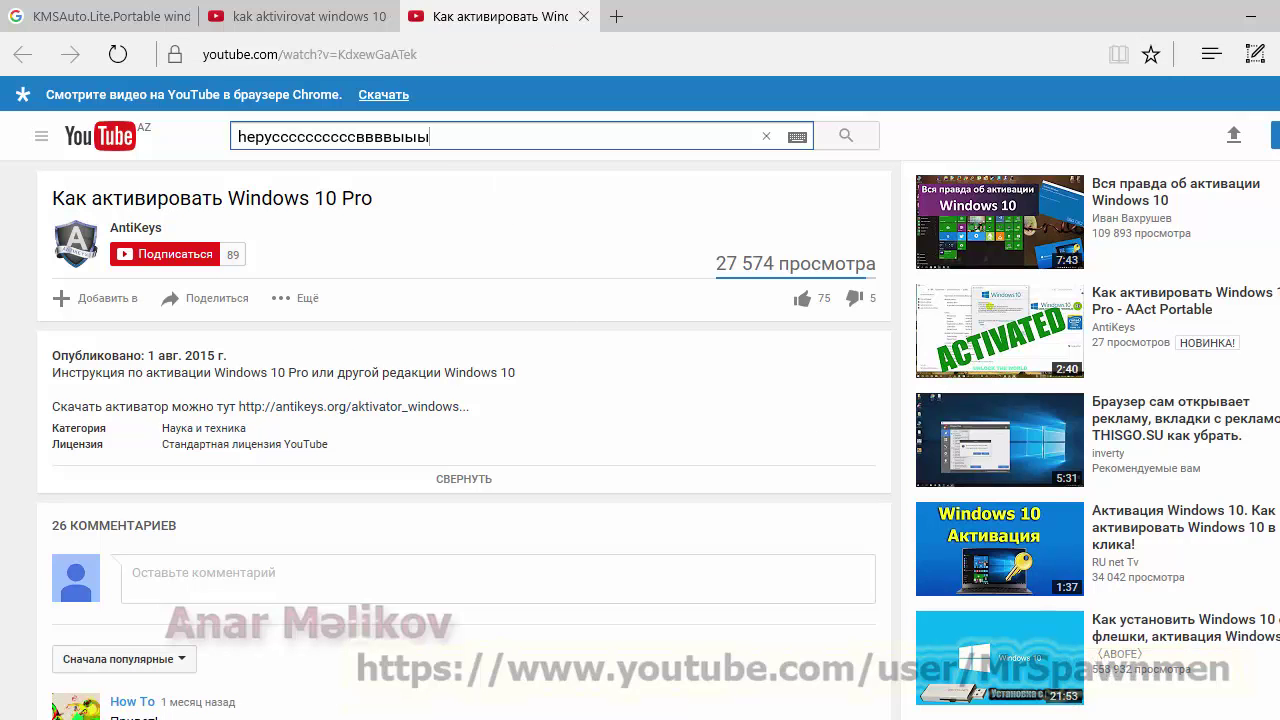
Return to the text services settings, assign ALT слева + SHIFT to input-language switching, and test it by entering "azzerengrus" in the YouTube search.
mouse_move(170, 719)
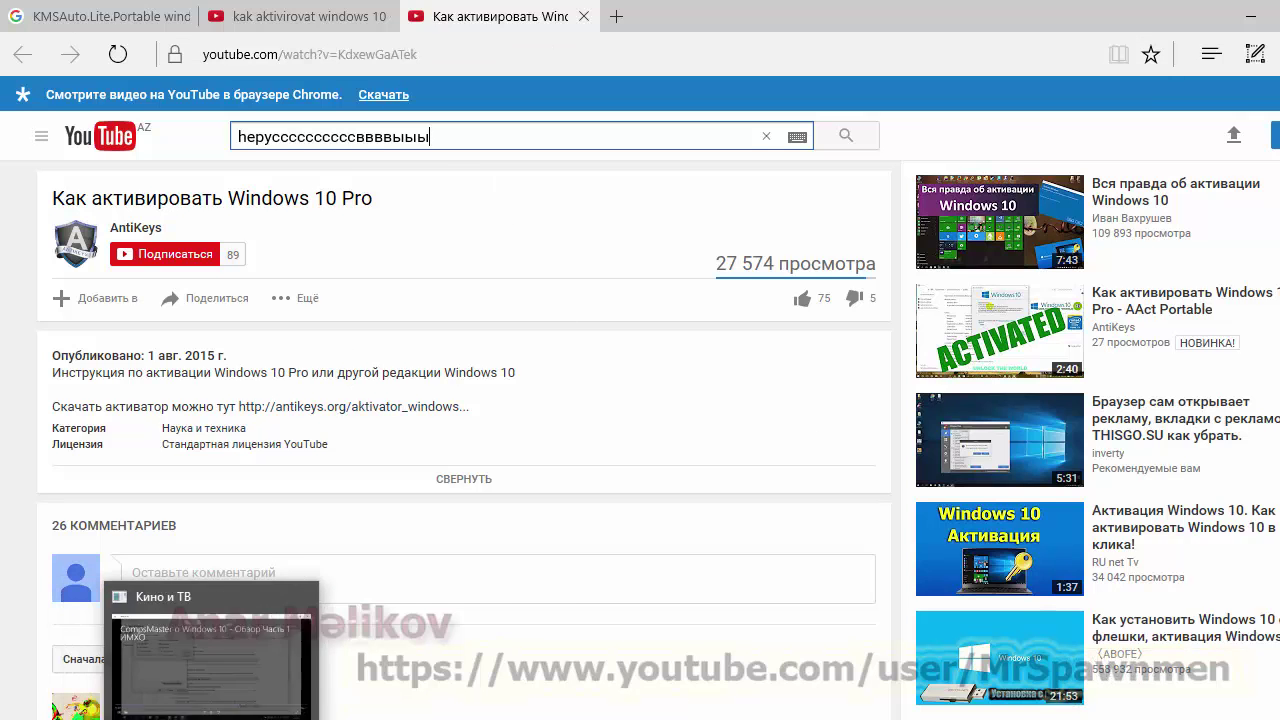
left_click(478, 660)
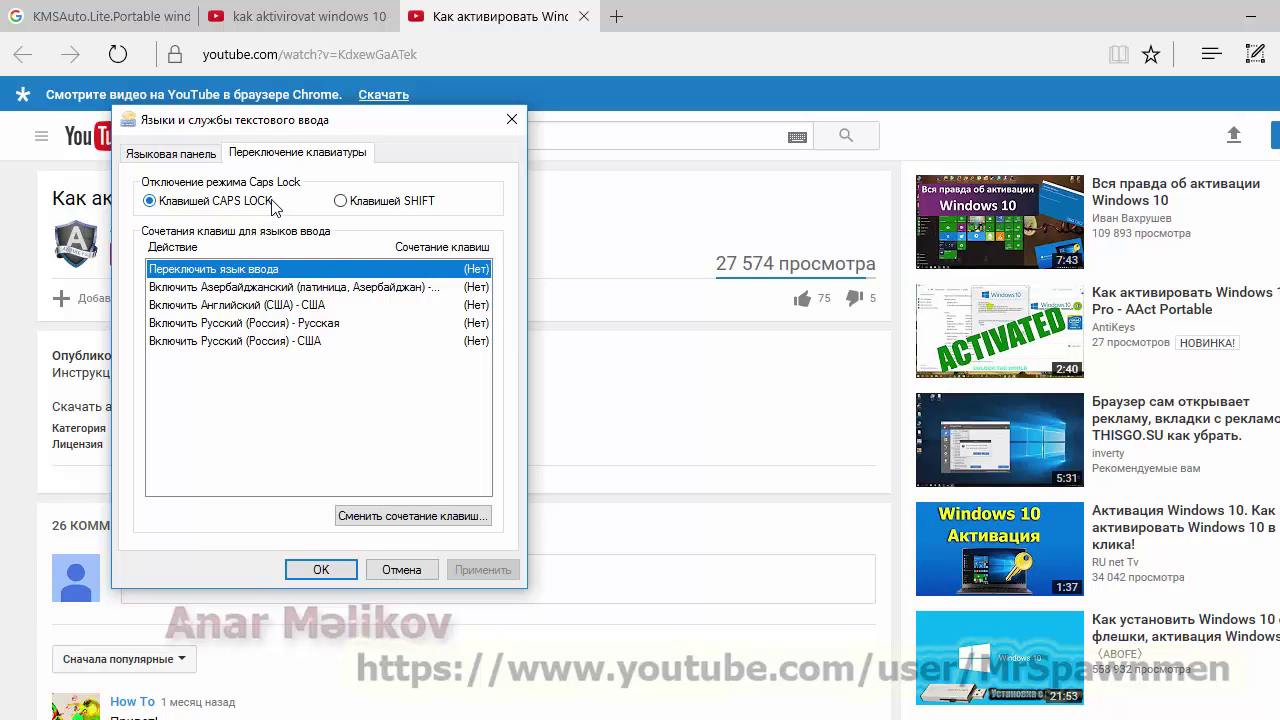
left_click(205, 154)
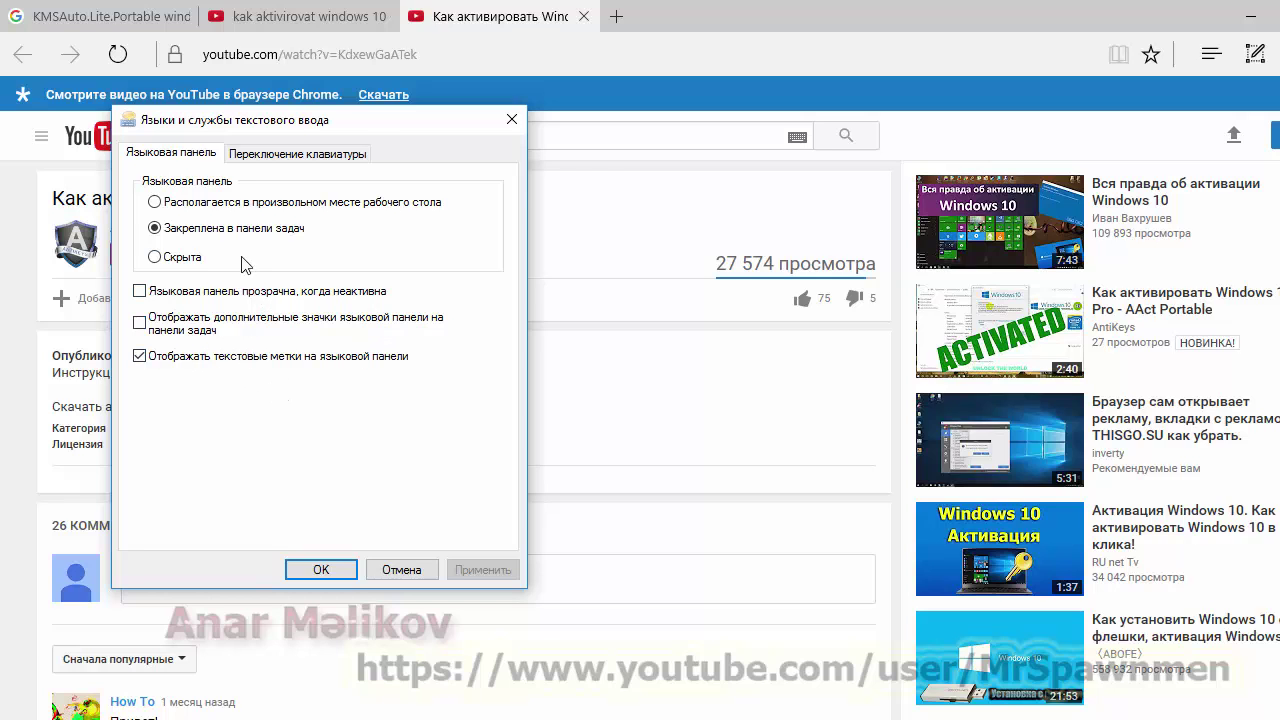
left_click(308, 155)
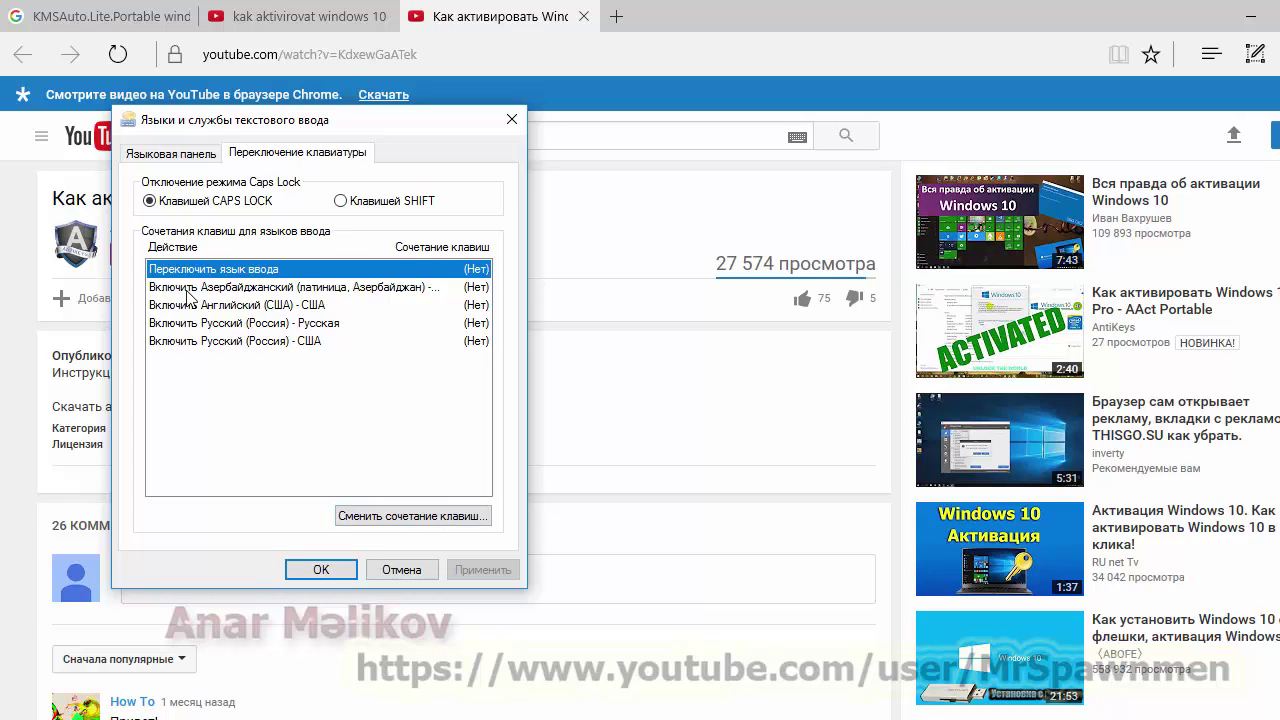
left_click(403, 518)
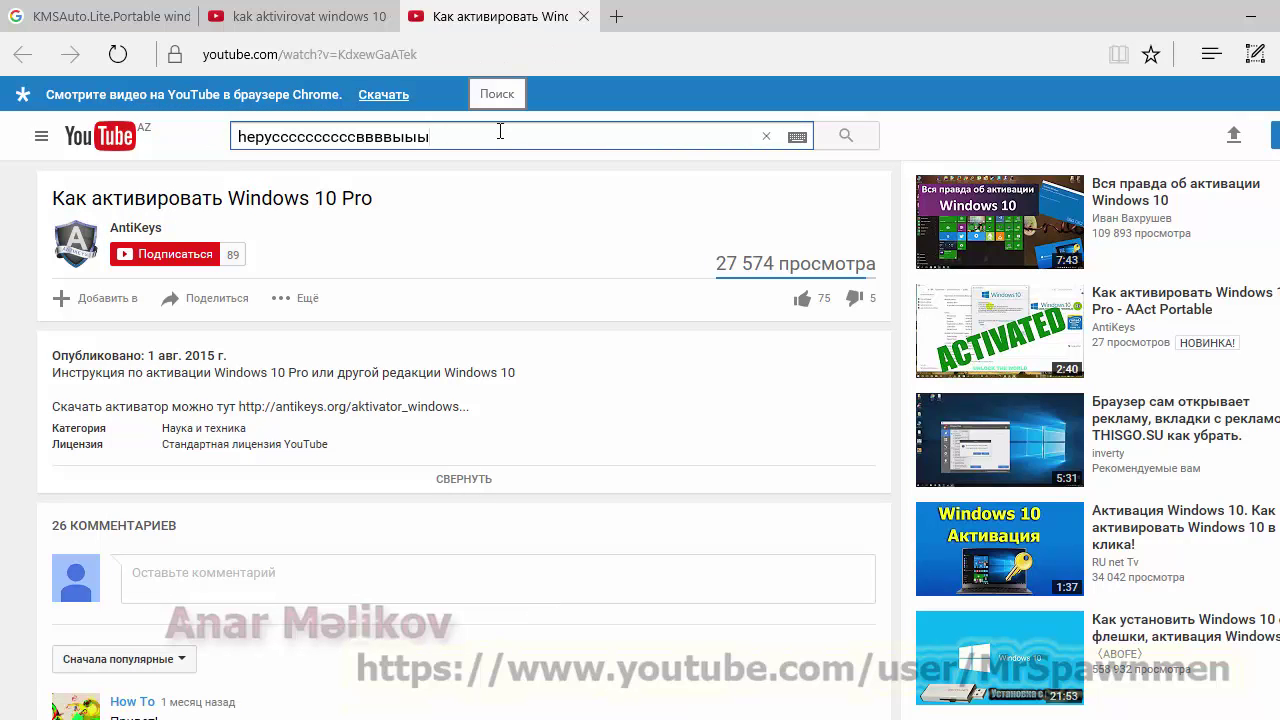
type("azz")
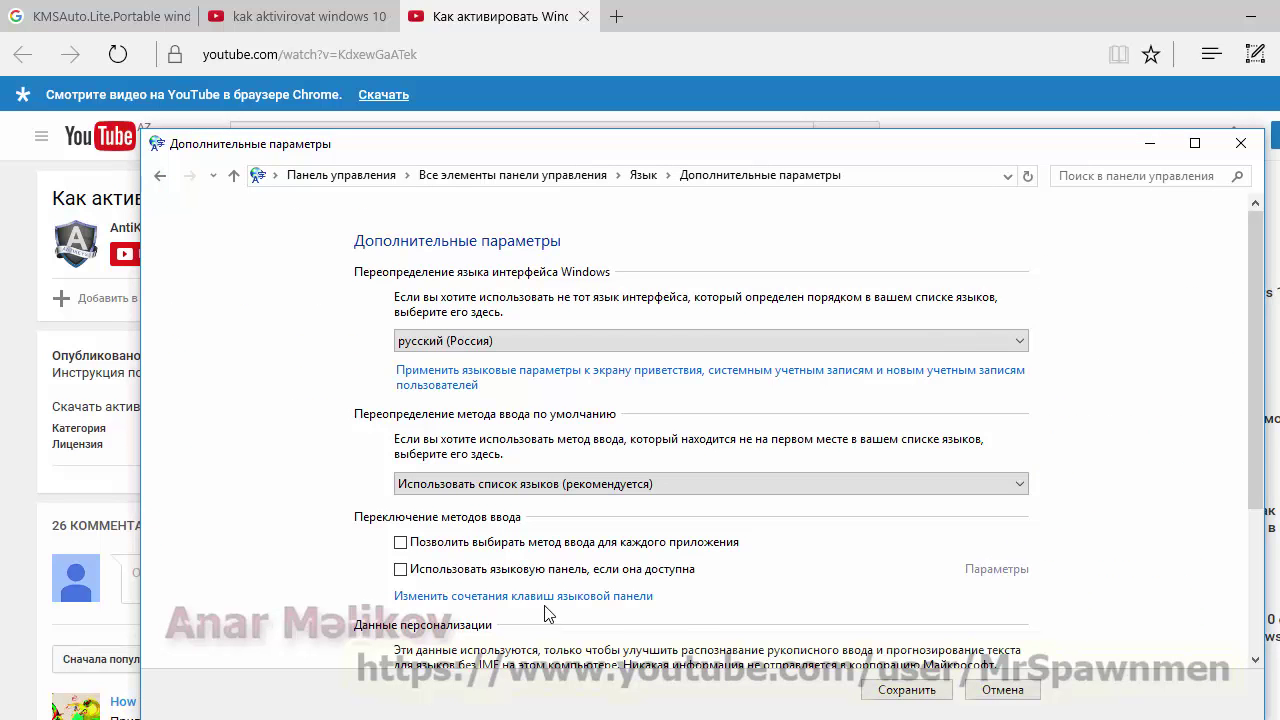
Review the shortcuts assigned to switching input language and keyboard layout, leaving them as they are.
left_click(545, 596)
left_click(432, 545)
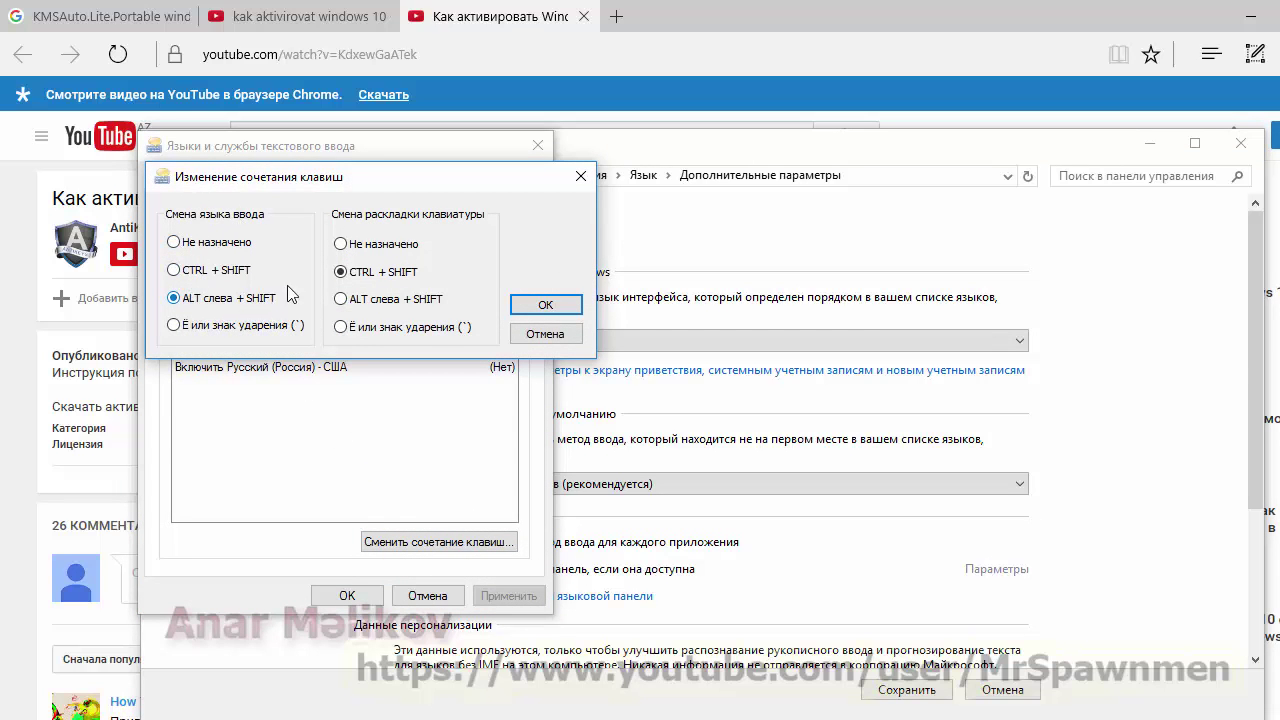
left_click(589, 176)
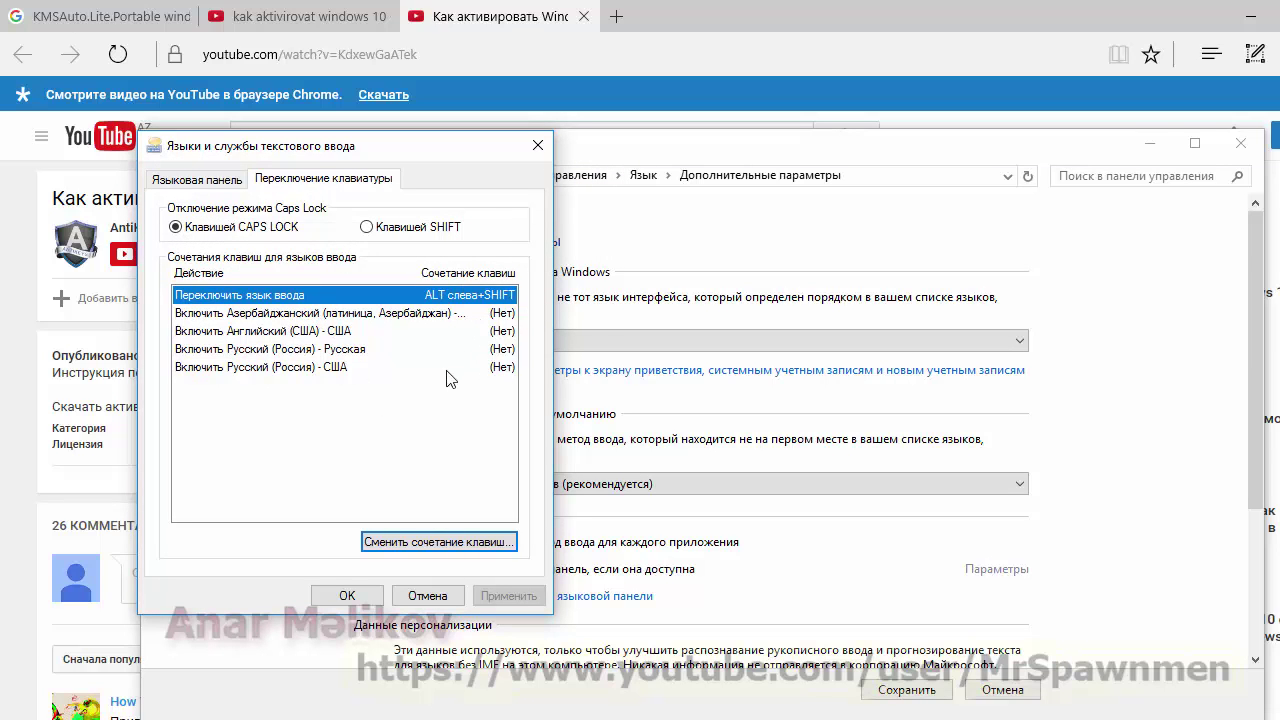
left_click(537, 148)
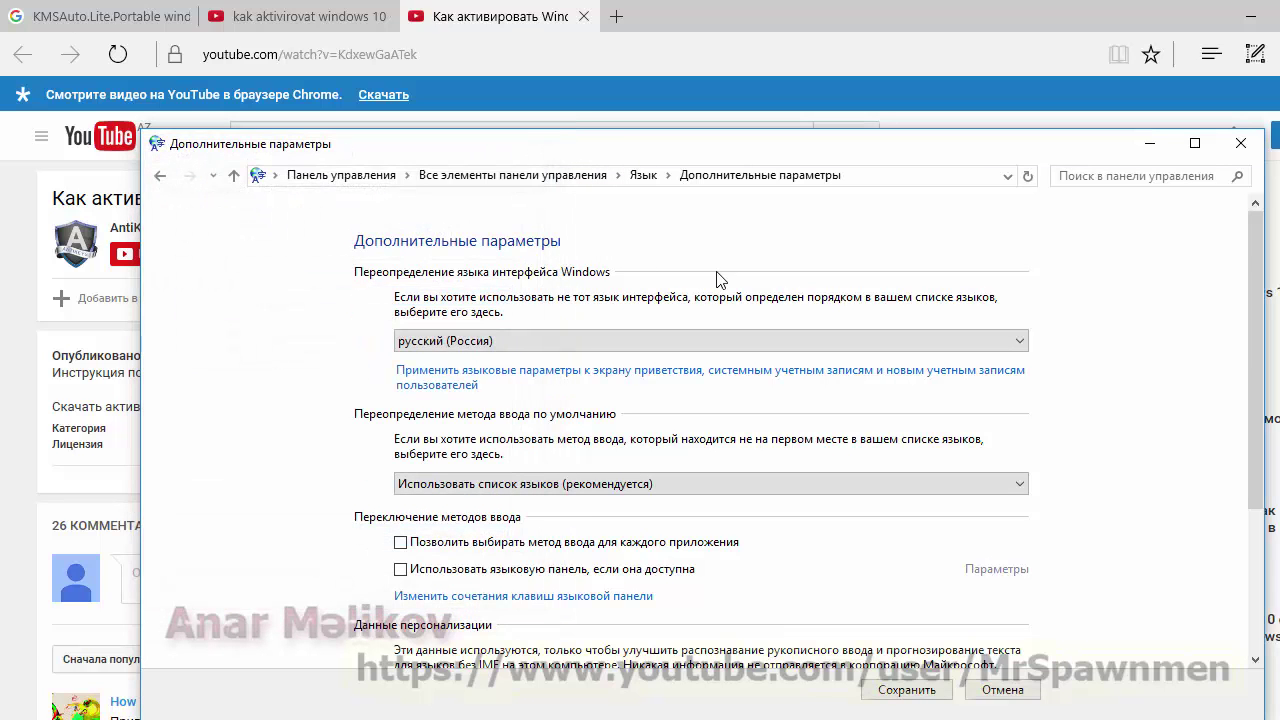
Look through the remaining additional language parameters and save them.
scroll(1096, 523, "down", 2)
scroll(1096, 523, "down", 3)
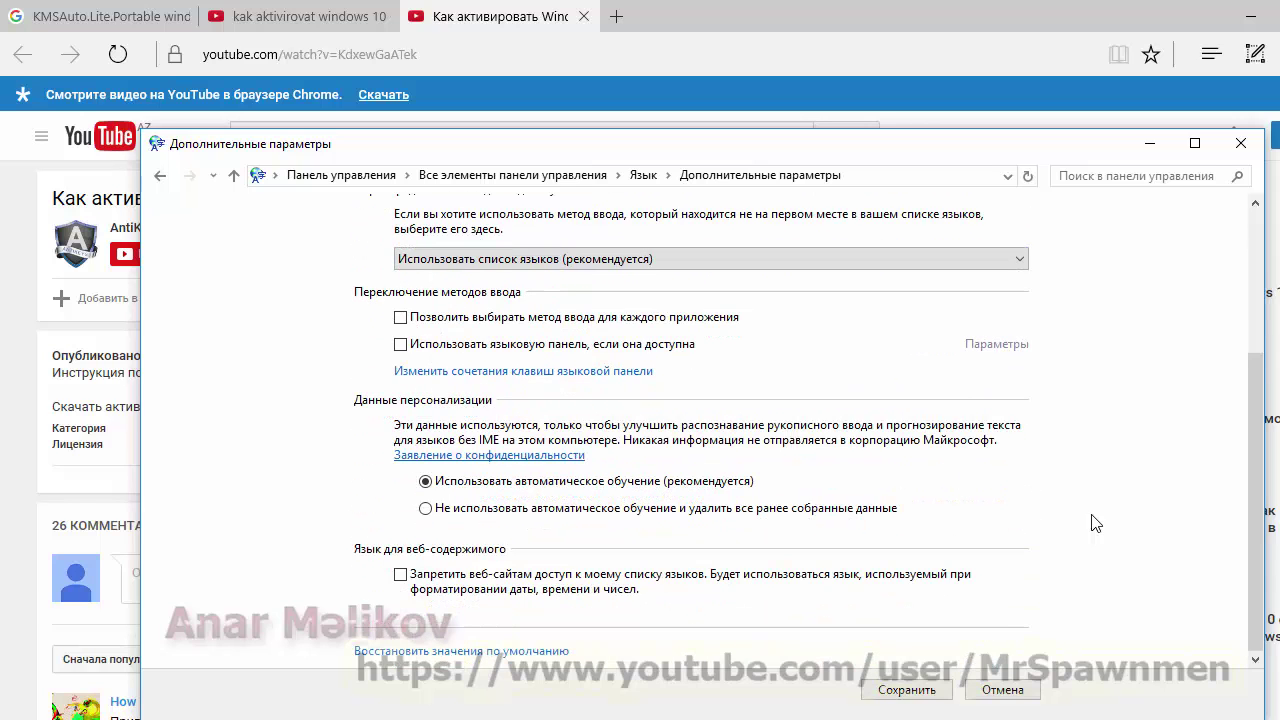
left_click(932, 690)
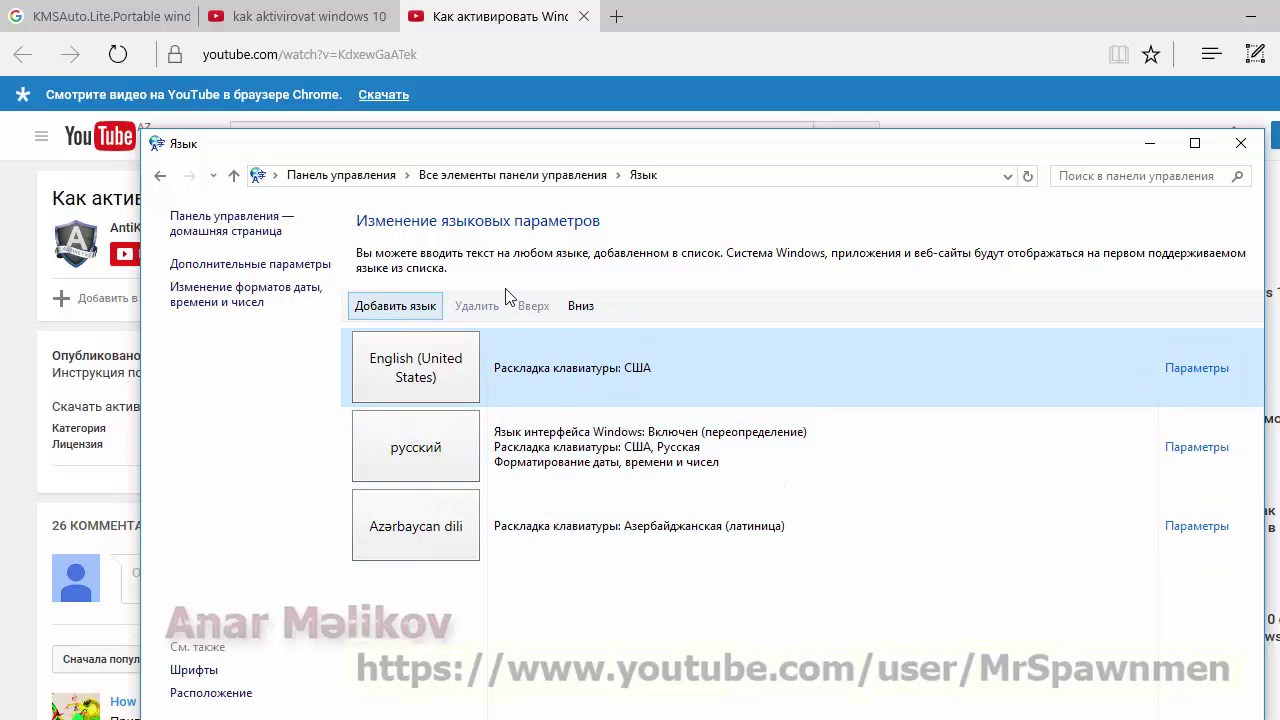
Close the language window and the YouTube tabs, and clear the browser and Settings windows off the desktop.
left_click(1240, 143)
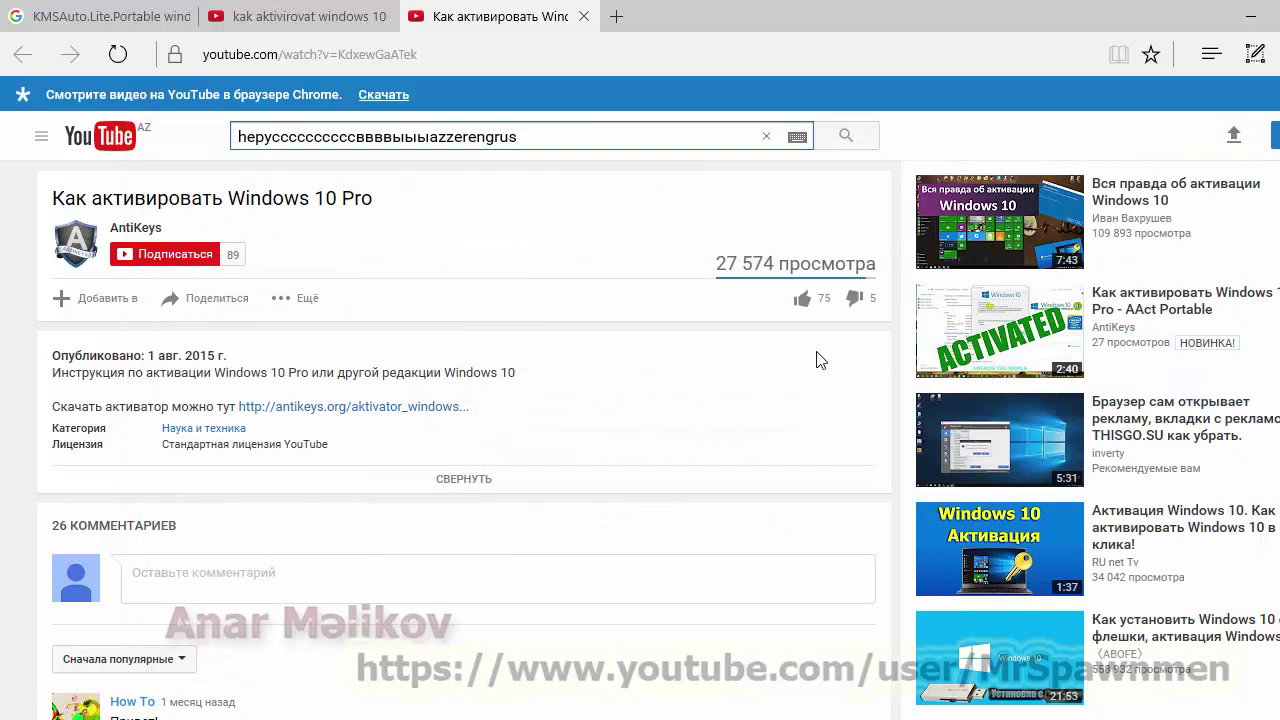
left_click(583, 17)
left_click(388, 17)
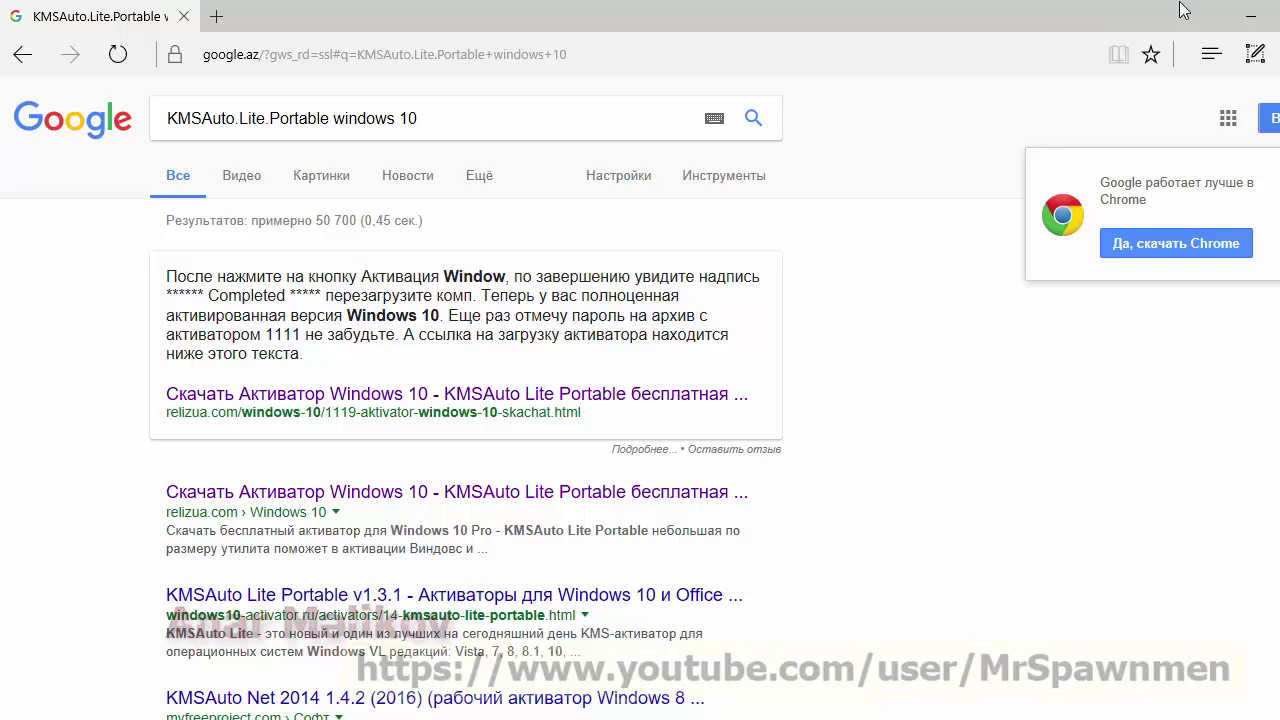
left_click(1266, 27)
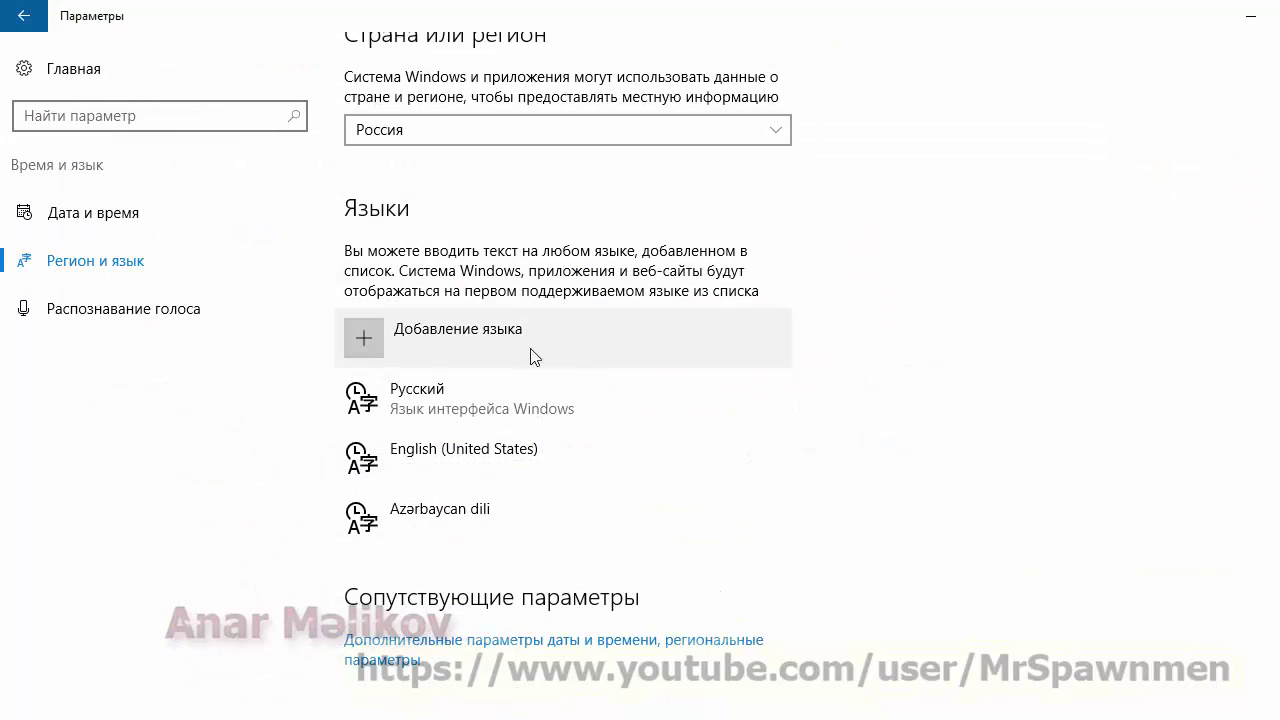
left_click(1250, 16)
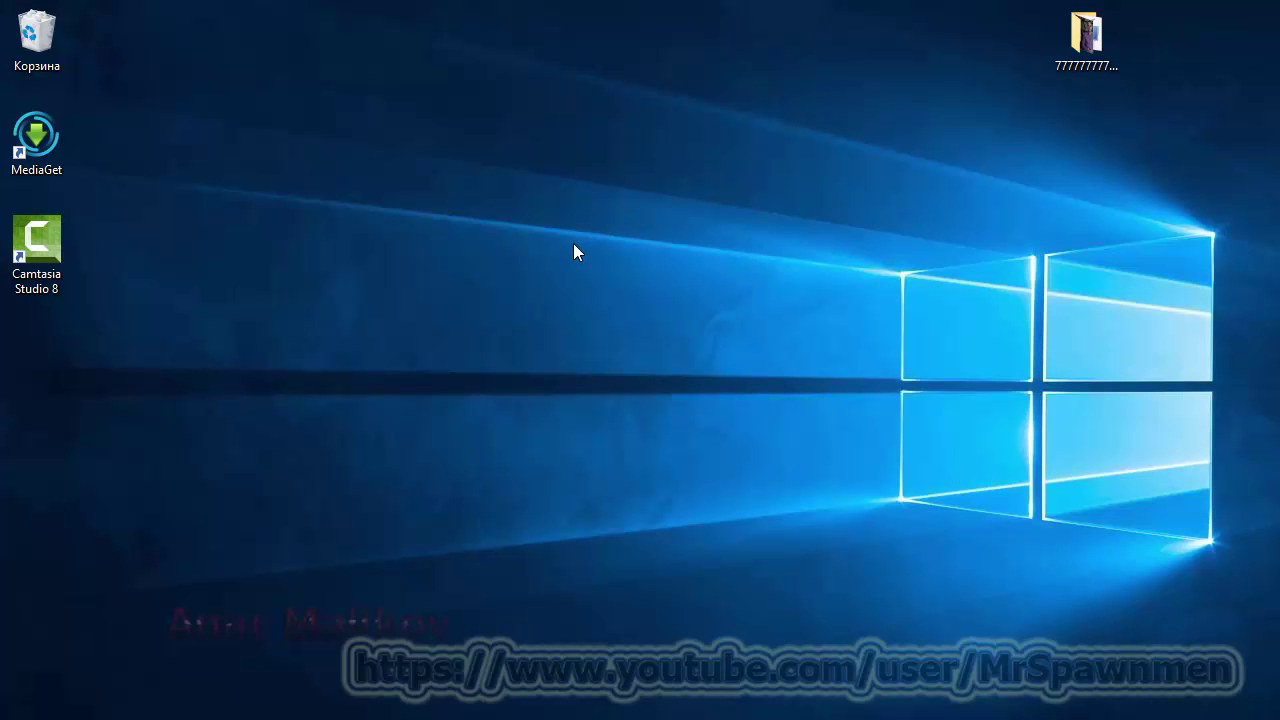